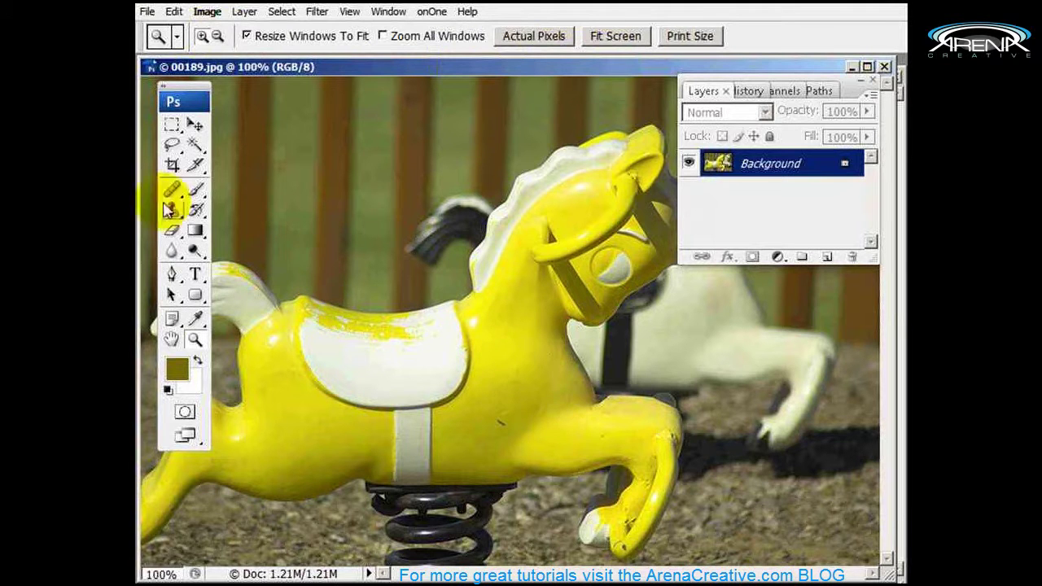
Step: Open Image > Adjustments > Replace Color and drag the dialog aside so the yellow horse shows
{"action": "left_click", "coordinate": [205, 13]}
{"action": "mouse_move", "coordinate": [225, 65]}
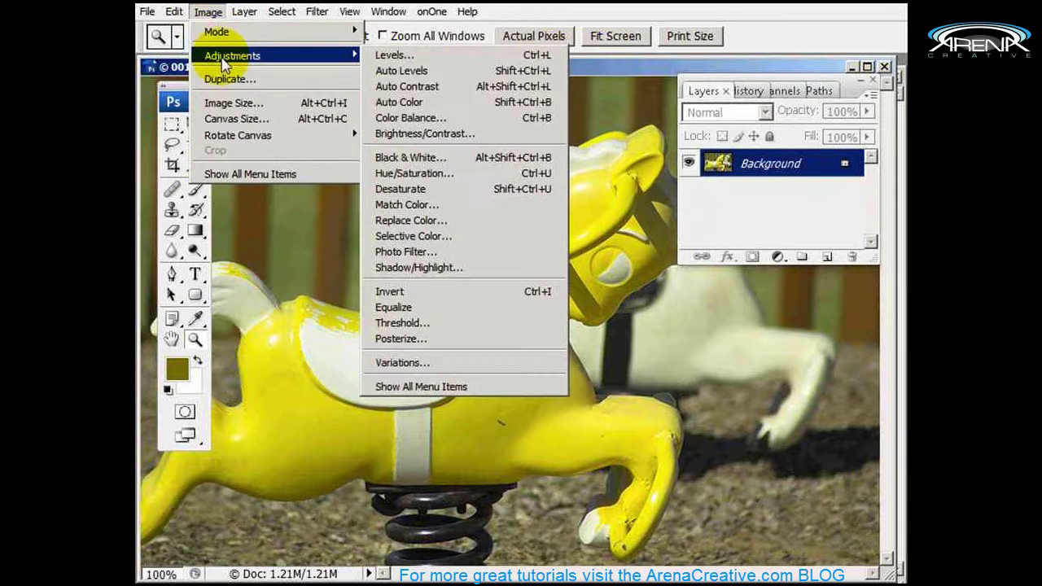
{"action": "left_click", "coordinate": [442, 222]}
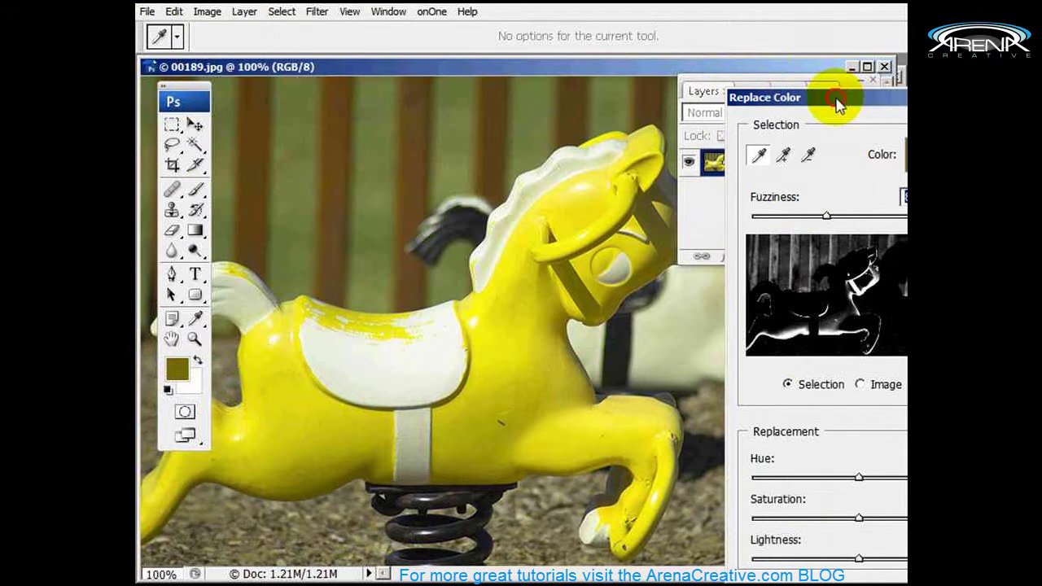
{"action": "left_click_drag", "start_coordinate": [847, 98], "coordinate": [708, 87]}
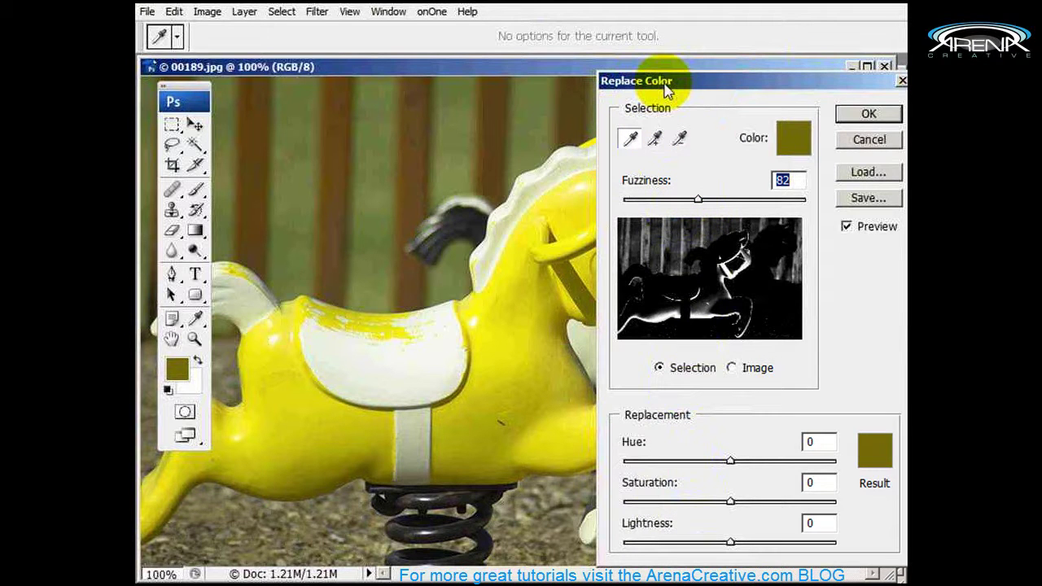
{"action": "left_click_drag", "start_coordinate": [684, 83], "coordinate": [779, 71]}
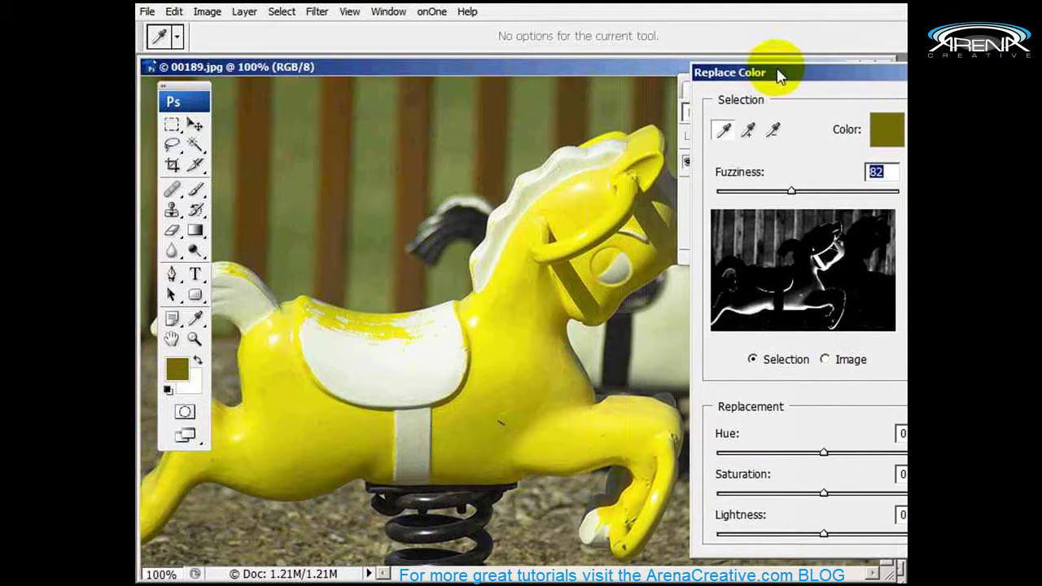
Step: Sample the horse's bright yellow in the photo and preview so the mask isolates its body
{"action": "left_click", "coordinate": [724, 132]}
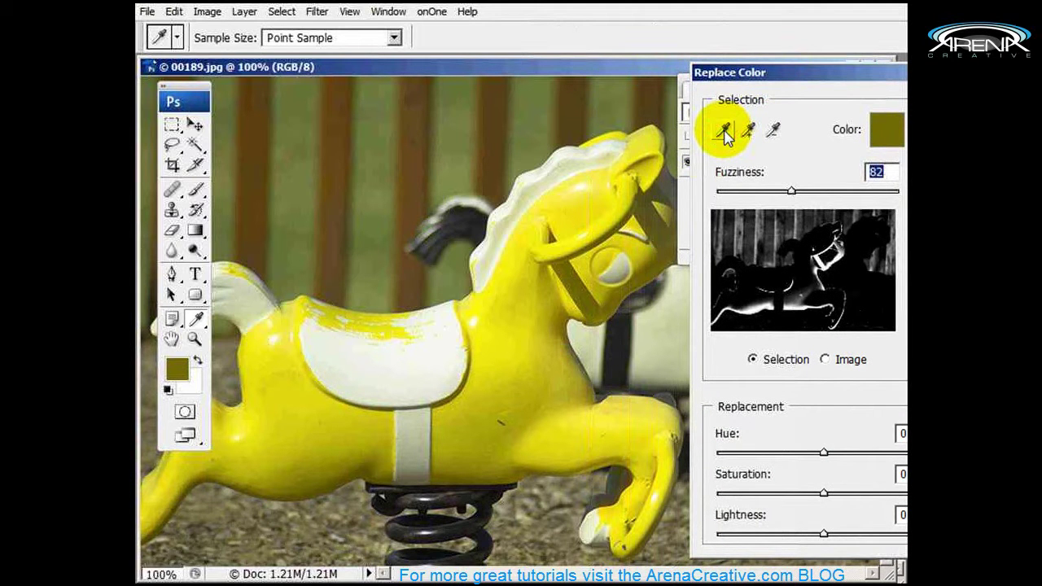
{"action": "left_click", "coordinate": [724, 132]}
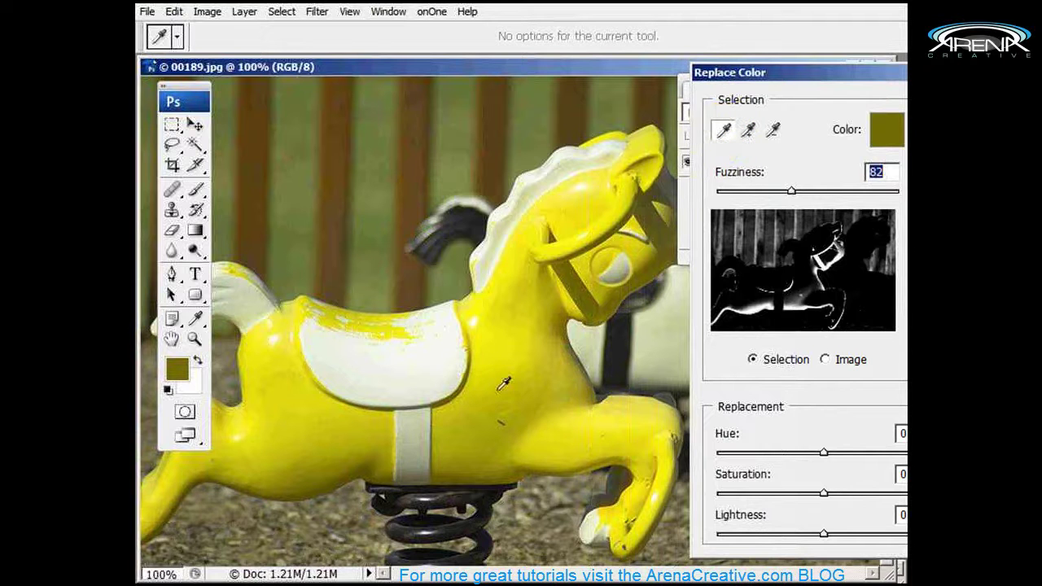
{"action": "left_click", "coordinate": [724, 130]}
{"action": "left_click", "coordinate": [473, 424]}
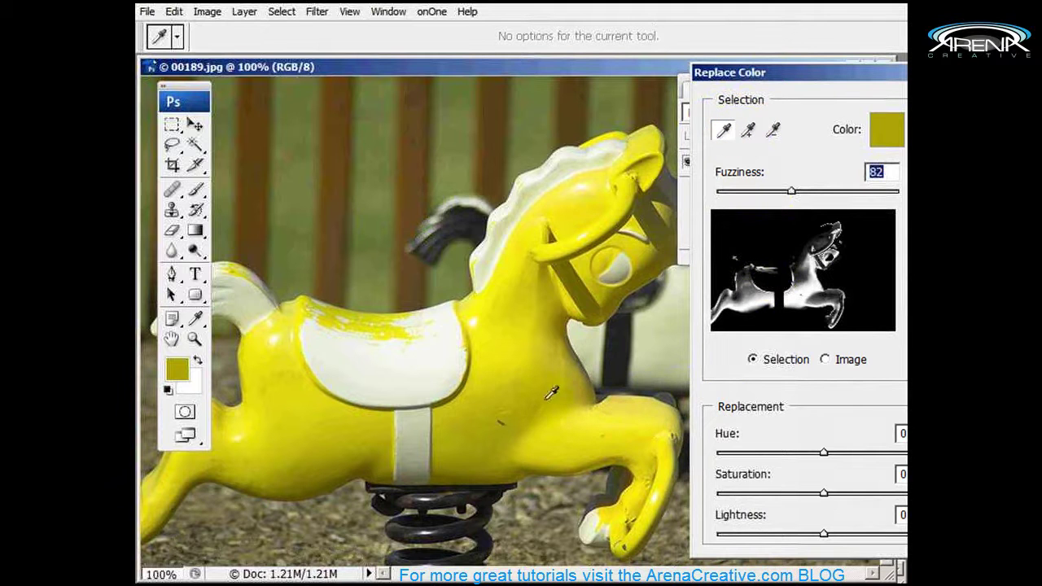
{"action": "left_click", "coordinate": [472, 426]}
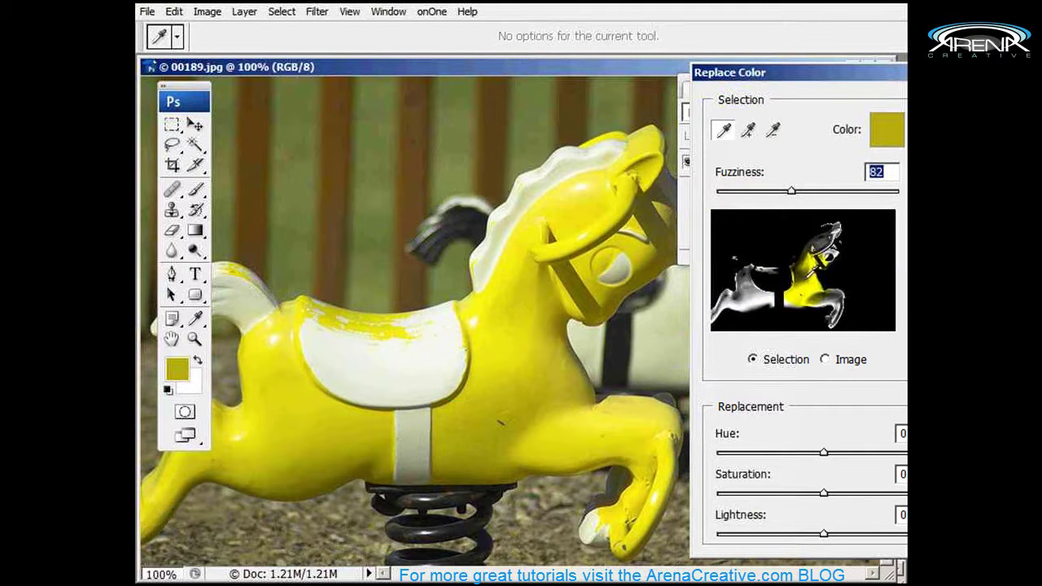
{"action": "left_click_drag", "start_coordinate": [804, 74], "coordinate": [727, 79]}
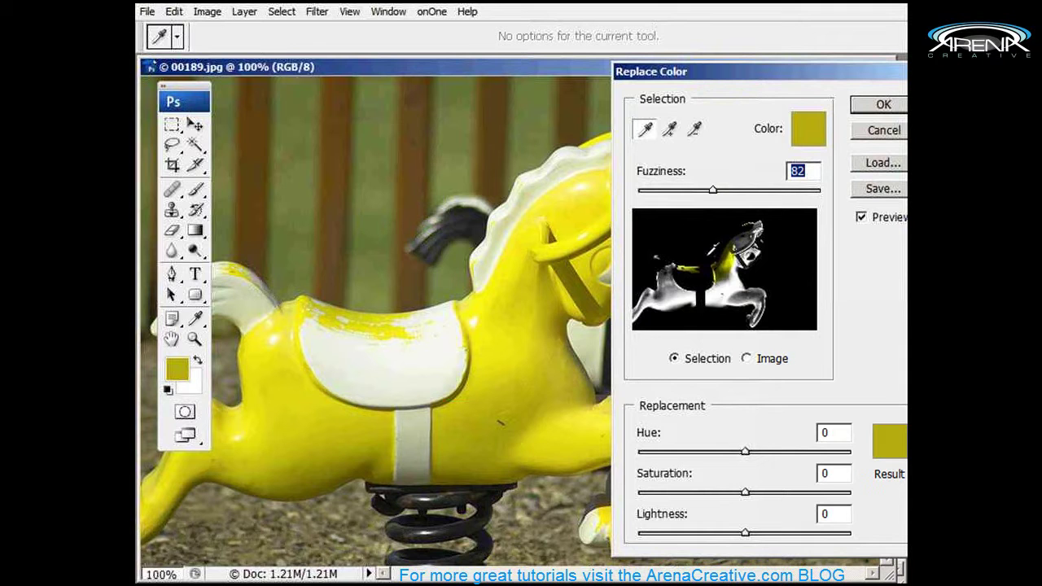
{"action": "left_click", "coordinate": [722, 283]}
{"action": "left_click", "coordinate": [733, 268]}
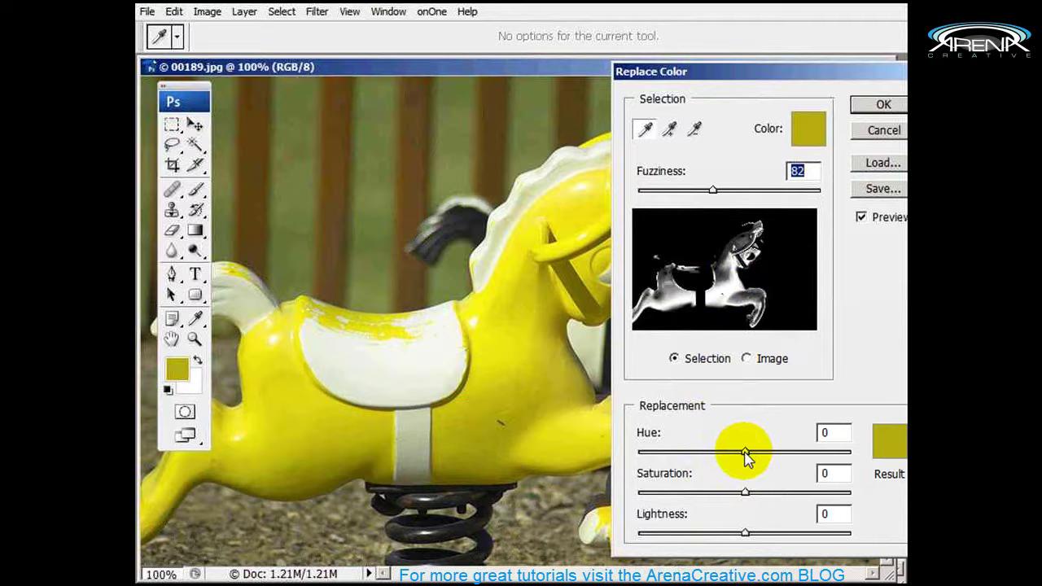
Step: Drag the Replacement Hue slider to -58, turning the horse reddish orange
{"action": "left_click_drag", "start_coordinate": [744, 452], "coordinate": [711, 454]}
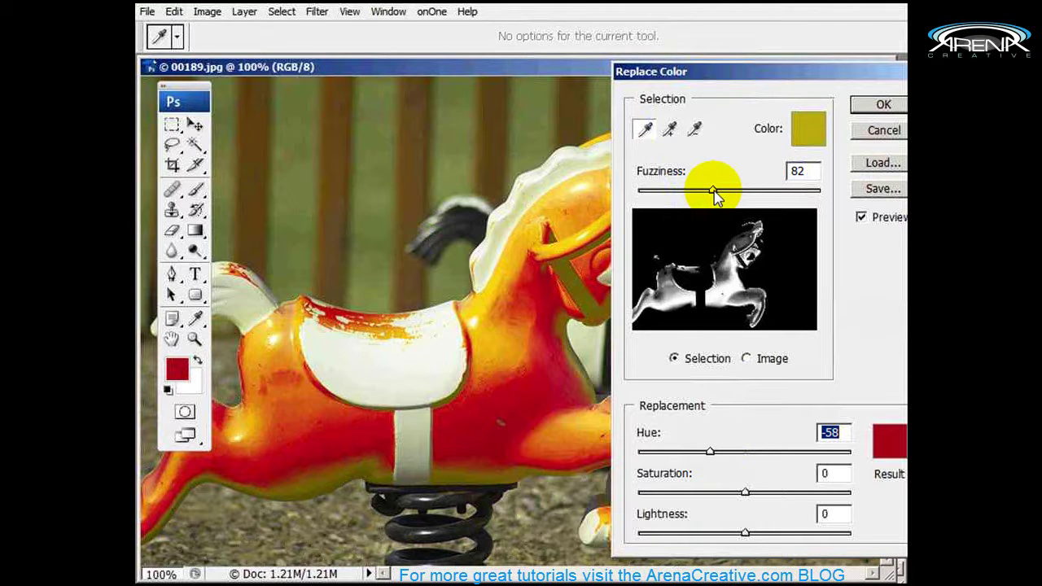
Step: Adjust the Fuzziness slider back and forth, settling it at 129
{"action": "left_click_drag", "start_coordinate": [713, 195], "coordinate": [752, 193]}
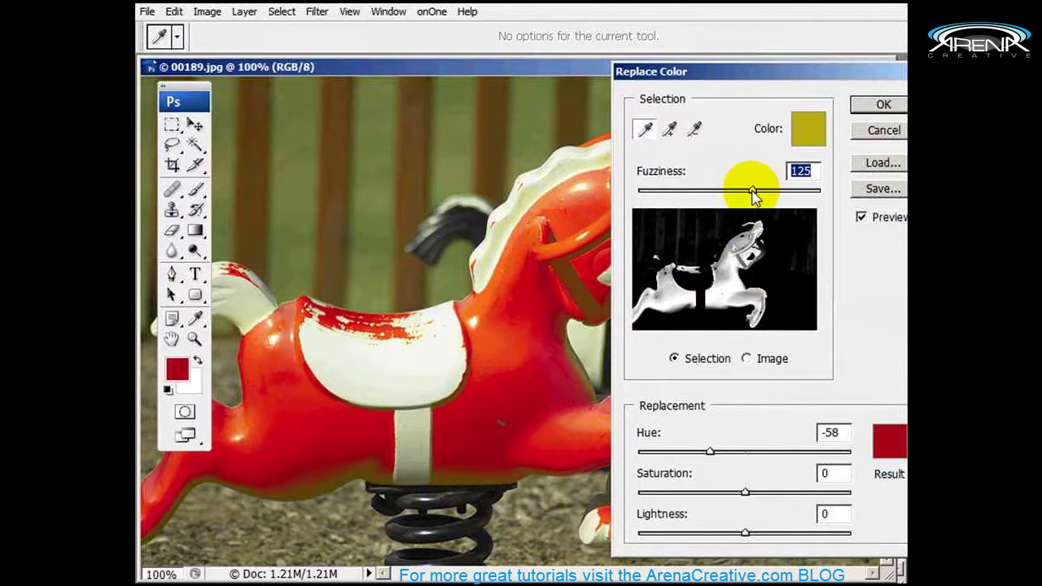
{"action": "left_click_drag", "start_coordinate": [753, 194], "coordinate": [779, 194]}
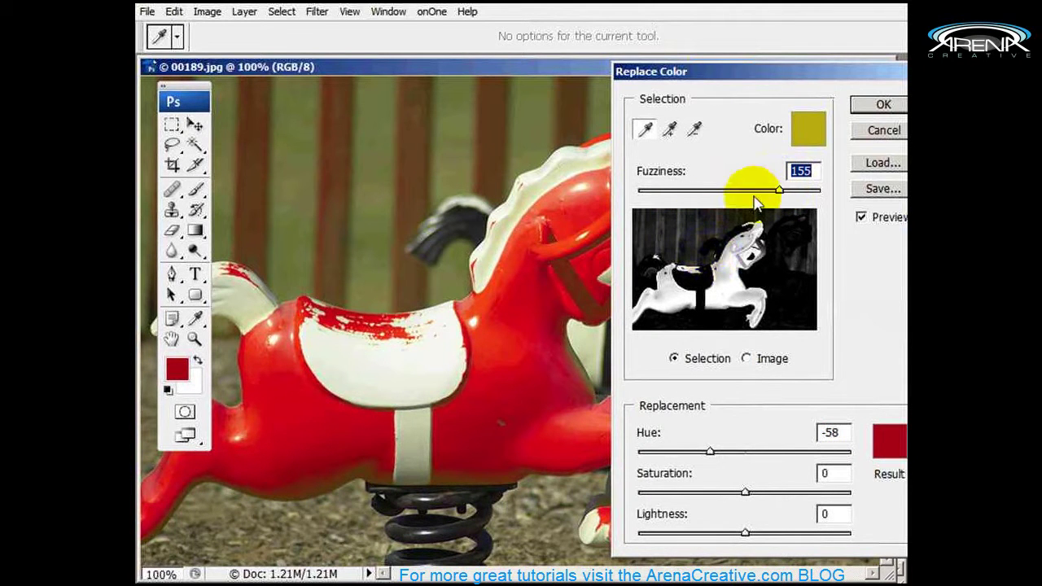
{"action": "left_click_drag", "start_coordinate": [781, 192], "coordinate": [793, 191]}
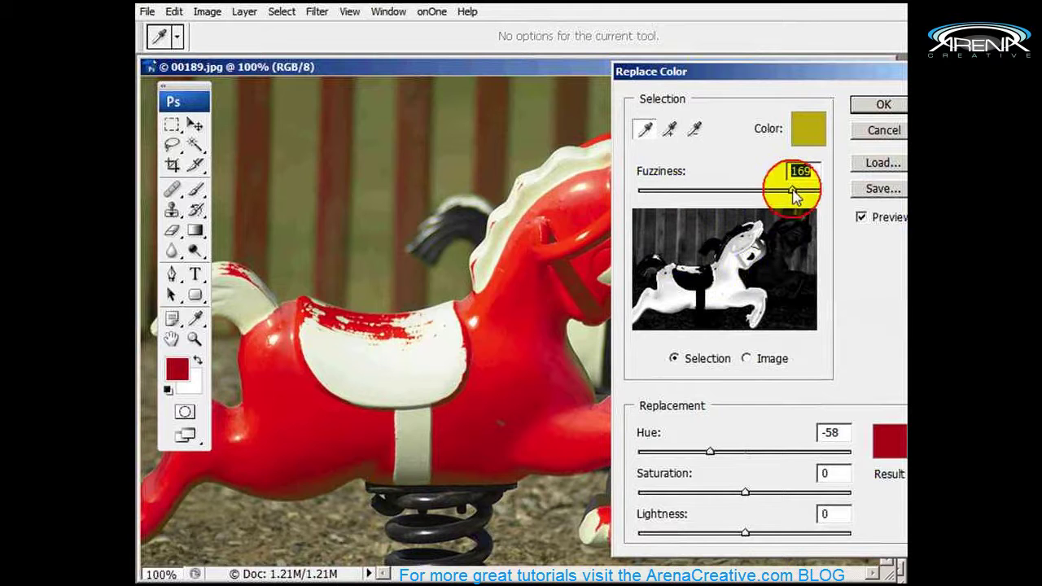
{"action": "left_click_drag", "start_coordinate": [792, 190], "coordinate": [754, 192]}
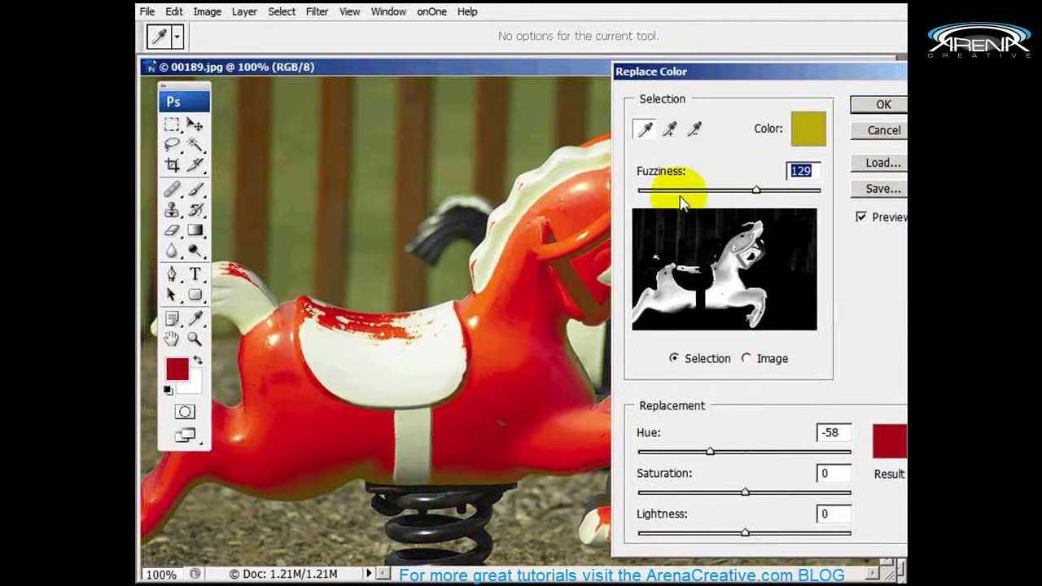
Step: Switch to the Add to Sample eyedropper with the dialog moved clear of the horse
{"action": "left_click", "coordinate": [670, 132]}
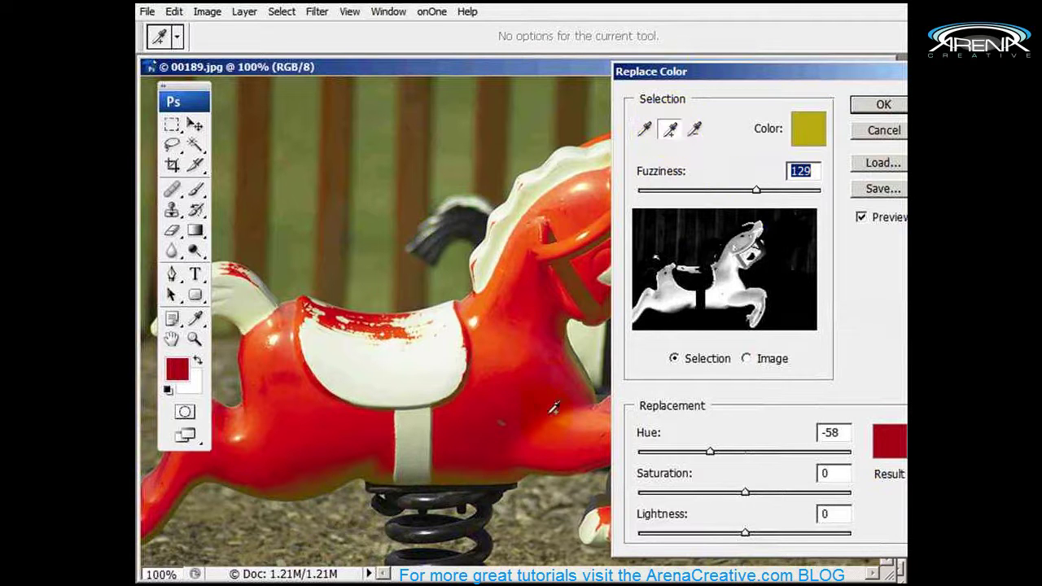
{"action": "left_click_drag", "start_coordinate": [707, 73], "coordinate": [821, 94]}
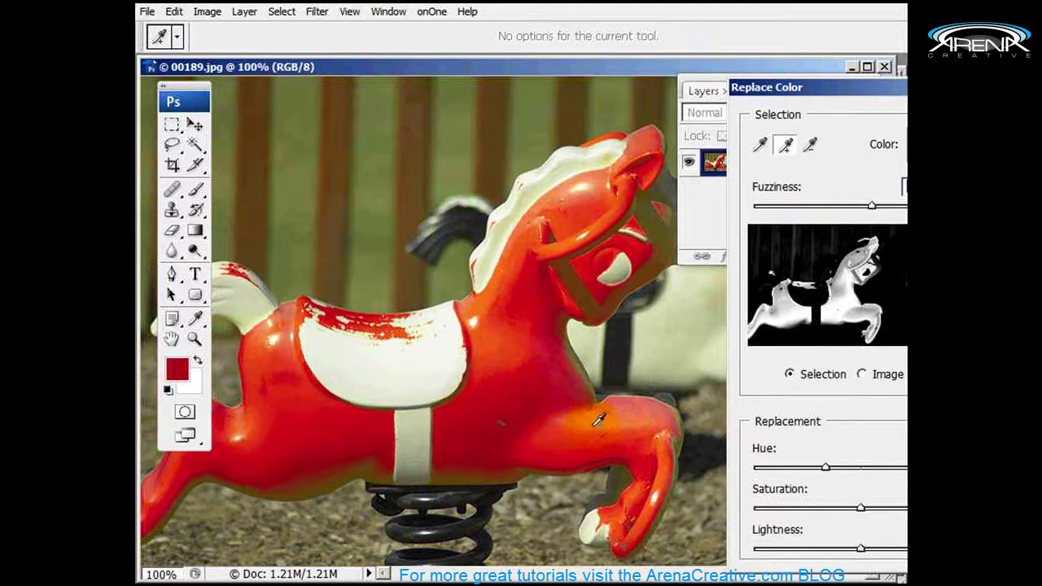
{"action": "left_click", "coordinate": [786, 146]}
Step: Add the horse's head, cheek, leg and body shades, then shift the hue toward magenta
{"action": "left_click", "coordinate": [594, 422]}
{"action": "left_click", "coordinate": [578, 173]}
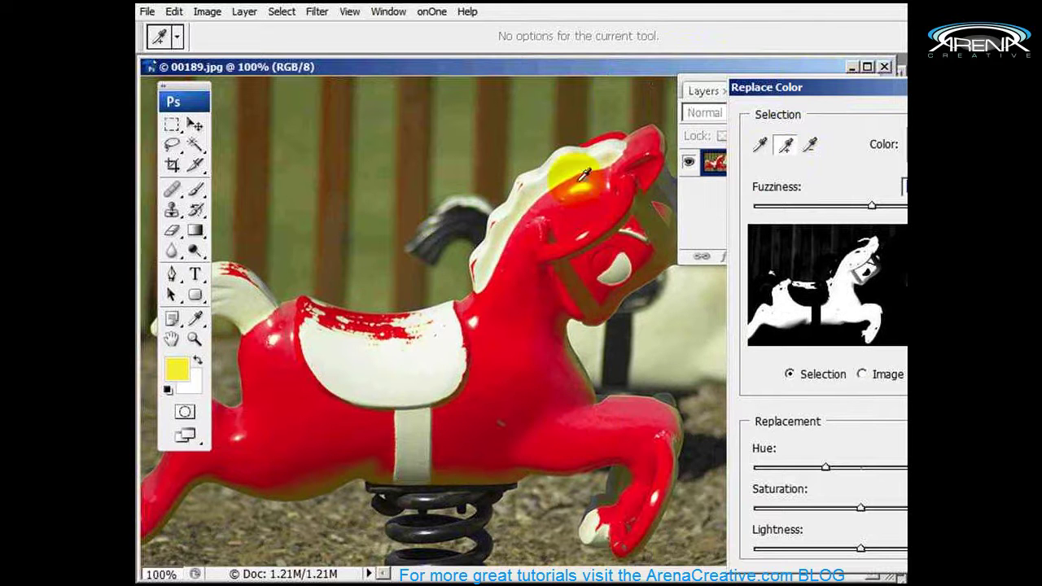
{"action": "left_click", "coordinate": [613, 264]}
{"action": "left_click", "coordinate": [584, 192]}
{"action": "left_click", "coordinate": [654, 412]}
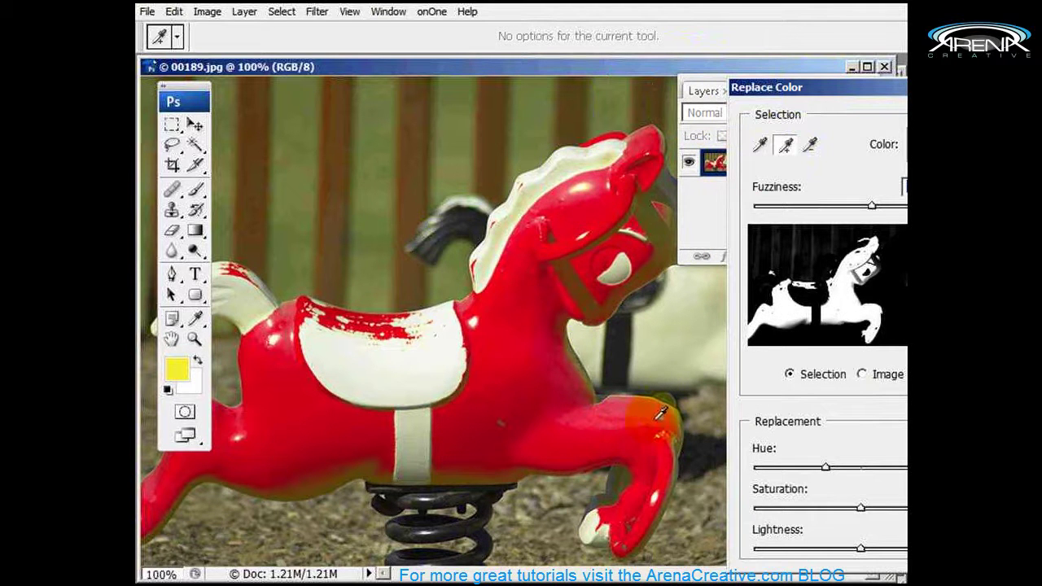
{"action": "left_click", "coordinate": [589, 369]}
{"action": "left_click", "coordinate": [399, 383]}
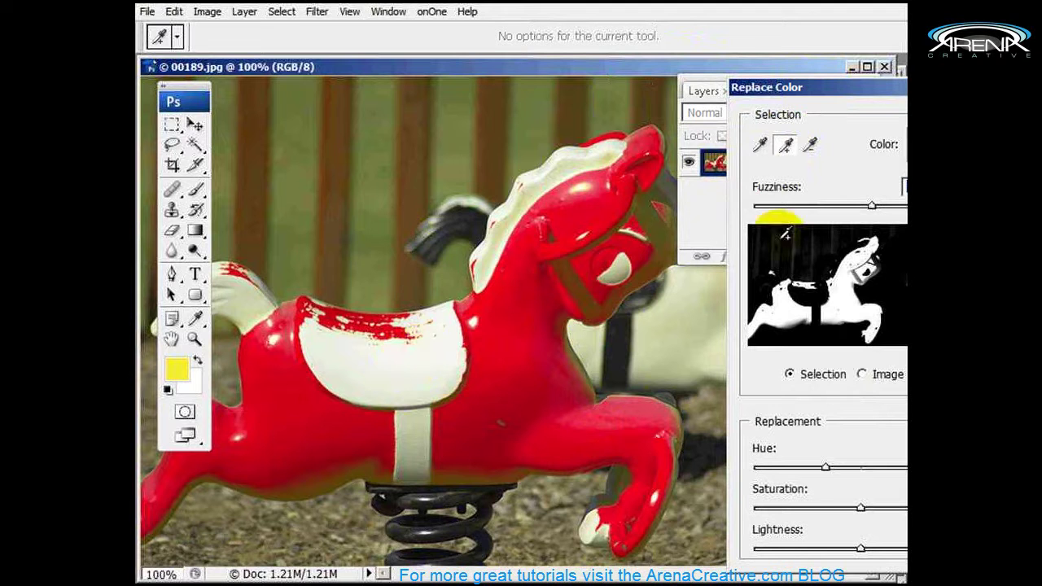
{"action": "left_click_drag", "start_coordinate": [779, 488], "coordinate": [802, 469]}
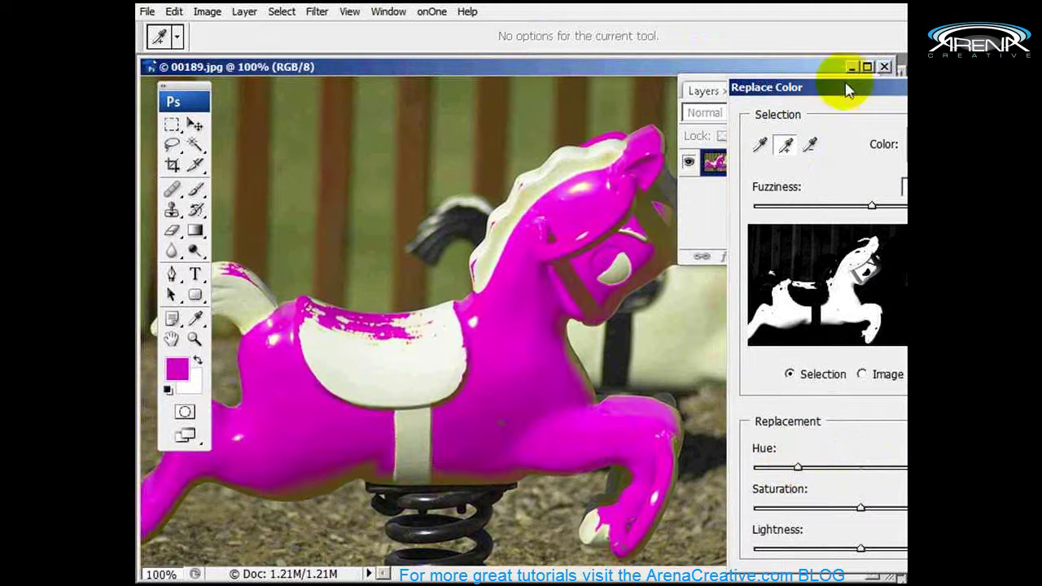
Step: Tune the replacement to Hue -86, Saturation +11, Lightness +14 for a hot pink horse
{"action": "left_click_drag", "start_coordinate": [845, 91], "coordinate": [764, 72]}
{"action": "left_click_drag", "start_coordinate": [718, 444], "coordinate": [717, 447]}
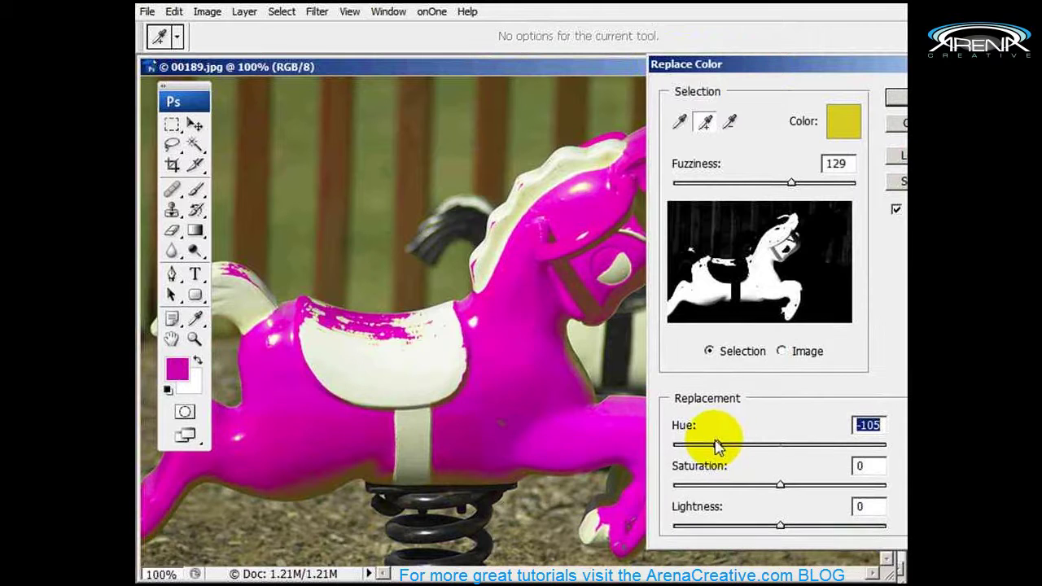
{"action": "mouse_move", "coordinate": [780, 484]}
{"action": "left_mouse_down"}
{"action": "mouse_move", "coordinate": [736, 487]}
{"action": "mouse_move", "coordinate": [847, 489]}
{"action": "mouse_move", "coordinate": [789, 497]}
{"action": "left_mouse_up"}
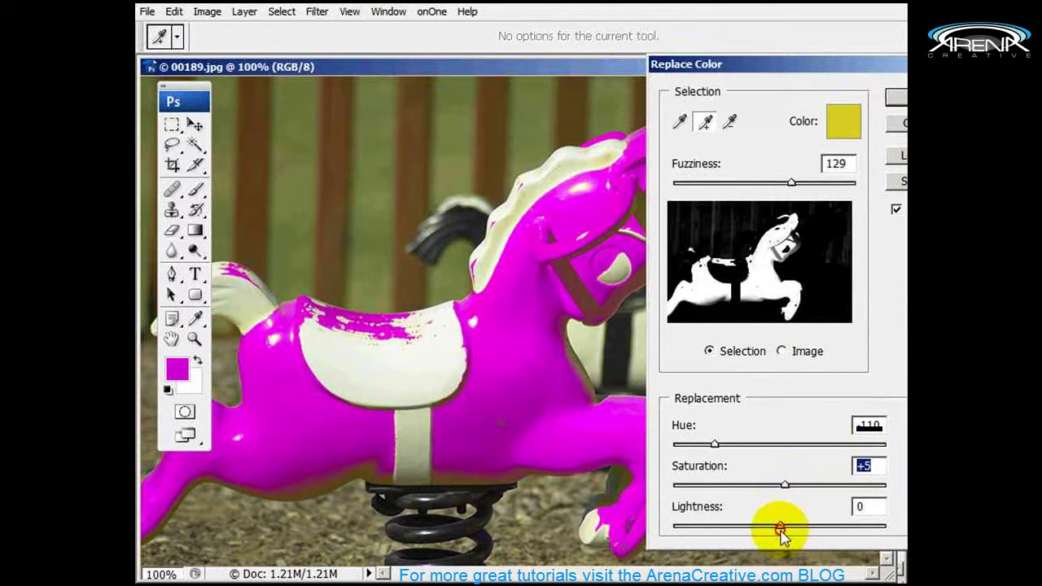
{"action": "mouse_move", "coordinate": [779, 529]}
{"action": "left_mouse_down"}
{"action": "mouse_move", "coordinate": [732, 527]}
{"action": "mouse_move", "coordinate": [814, 528]}
{"action": "mouse_move", "coordinate": [768, 528]}
{"action": "left_mouse_up"}
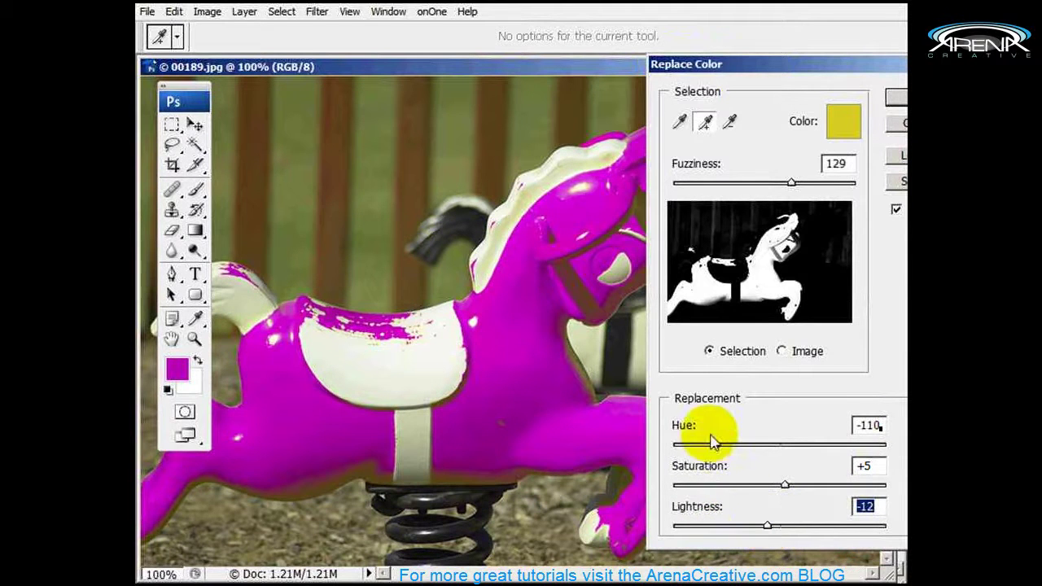
{"action": "left_click_drag", "start_coordinate": [714, 447], "coordinate": [728, 443]}
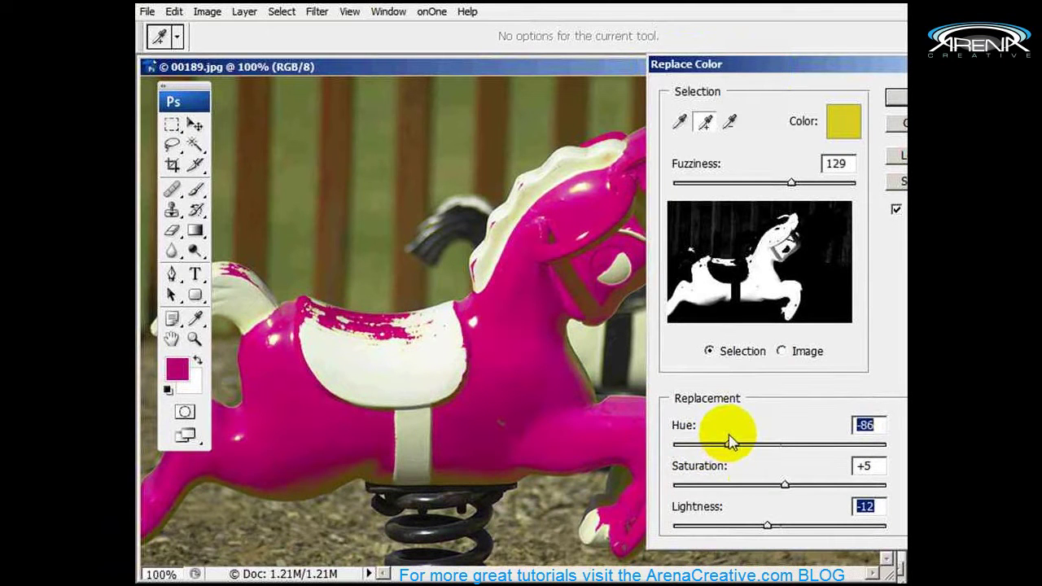
{"action": "left_click_drag", "start_coordinate": [786, 487], "coordinate": [793, 486]}
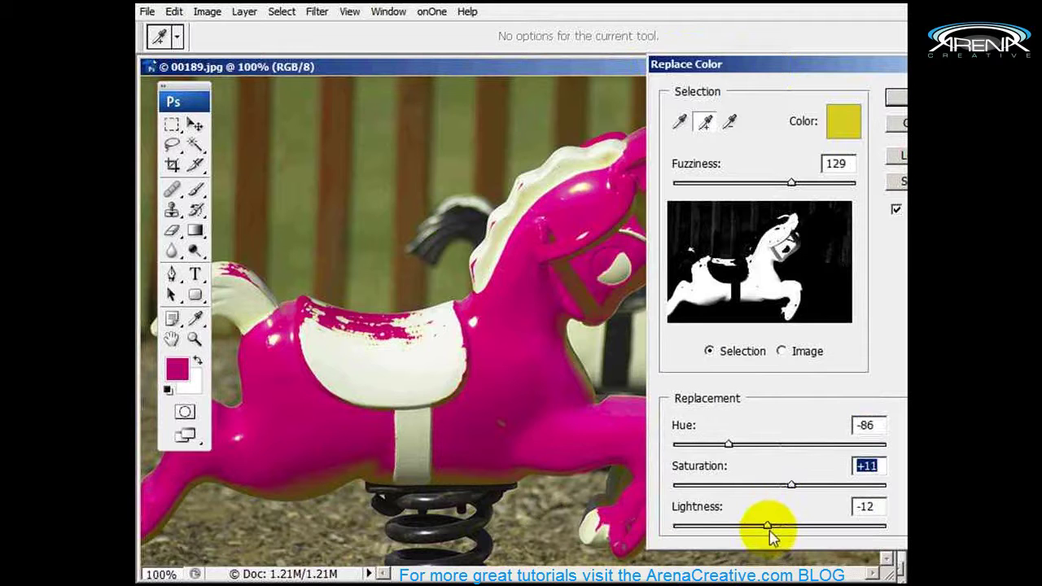
{"action": "left_click_drag", "start_coordinate": [770, 531], "coordinate": [796, 528]}
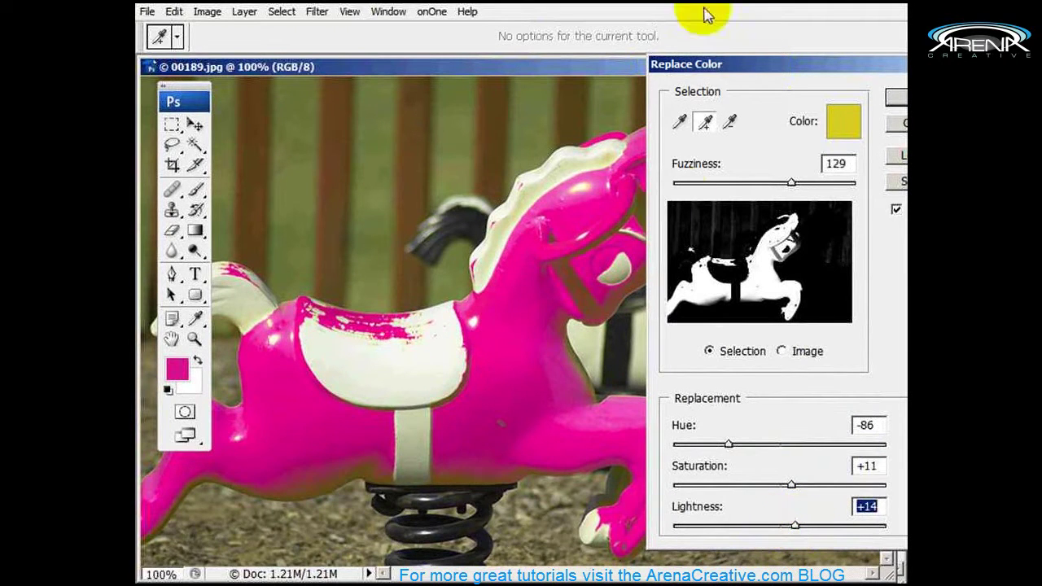